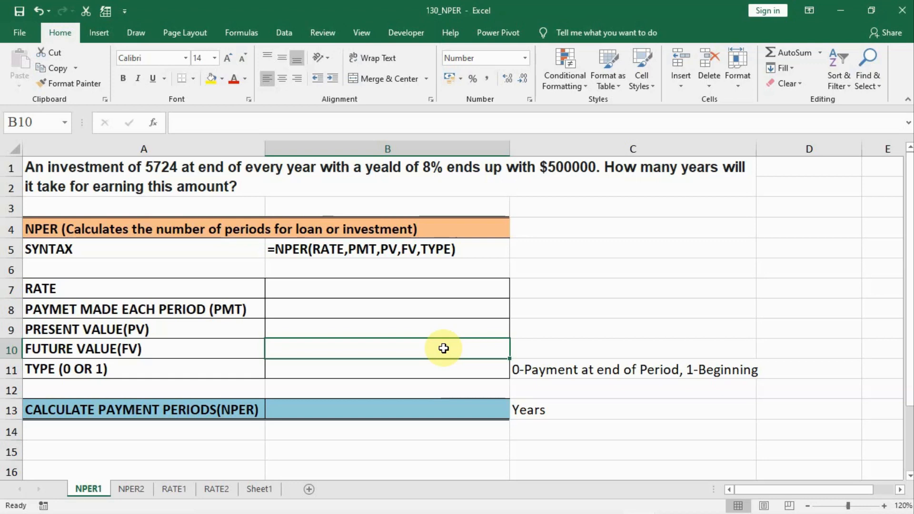
Enter a rate of =8% in B7 and a payment per period of -5724 in B8 for the investment problem.
left_click(176, 182)
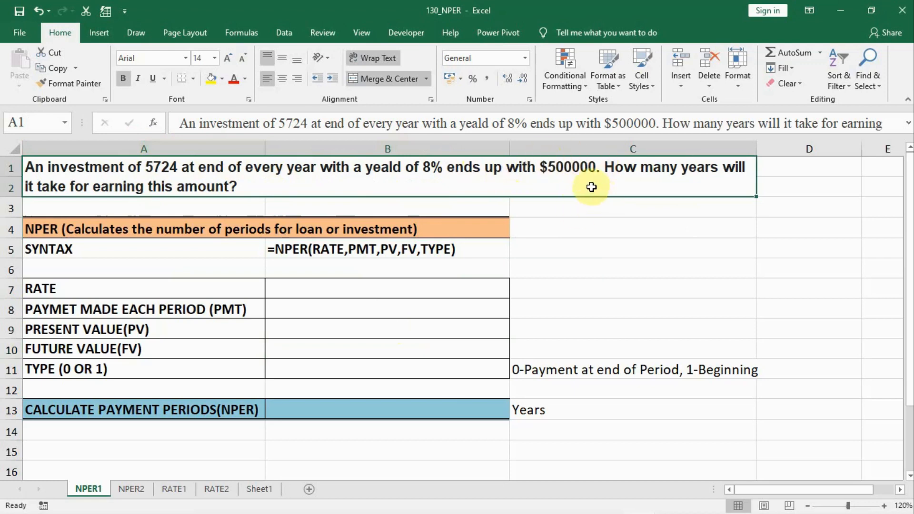
left_click(303, 288)
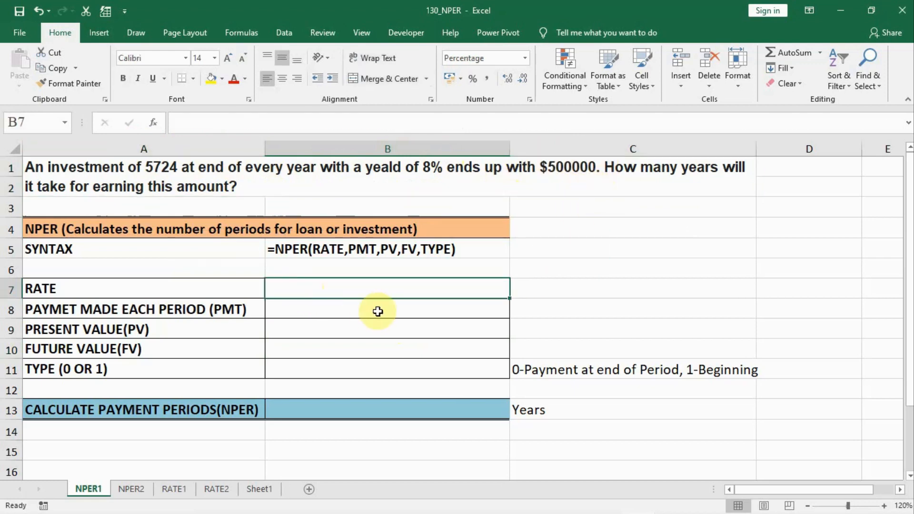
type("=")
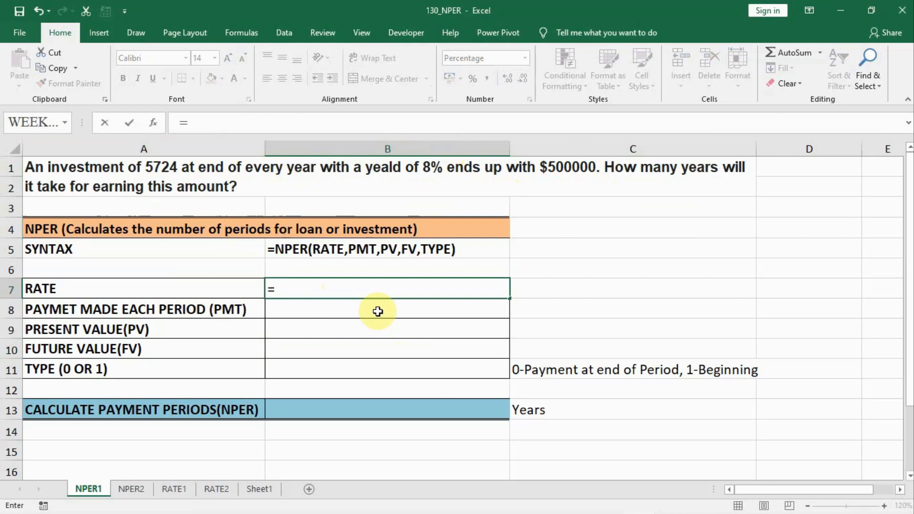
type("8%")
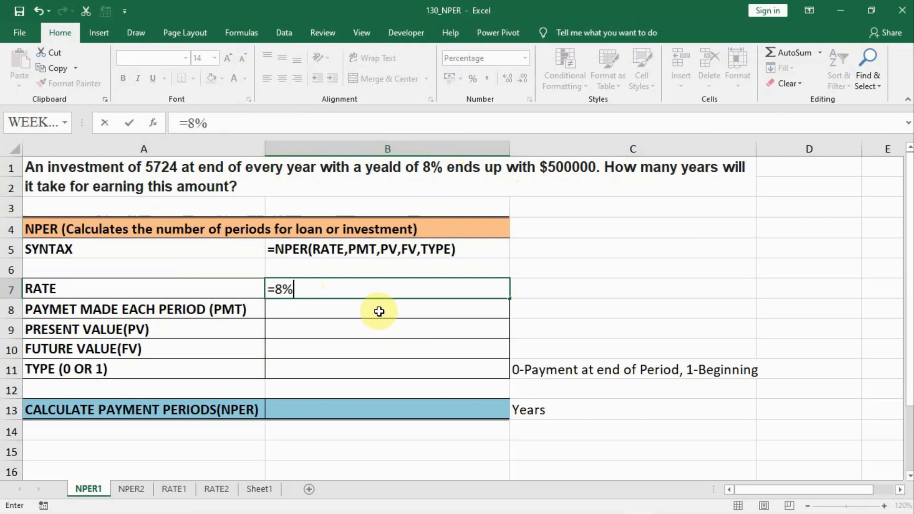
key("Return")
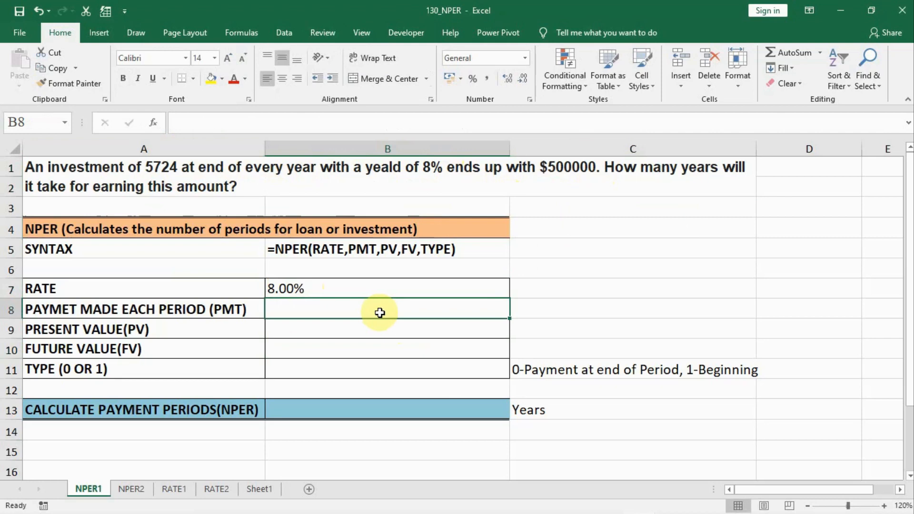
type("-5724")
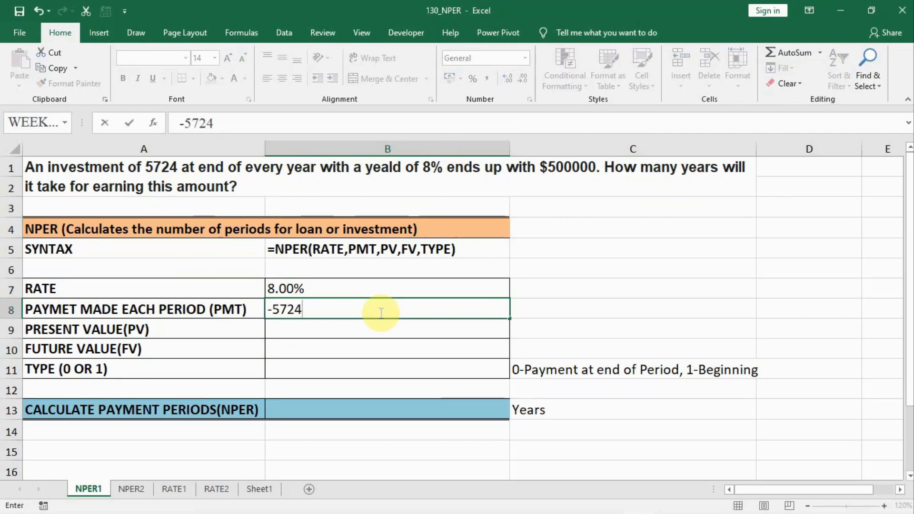
key("Return")
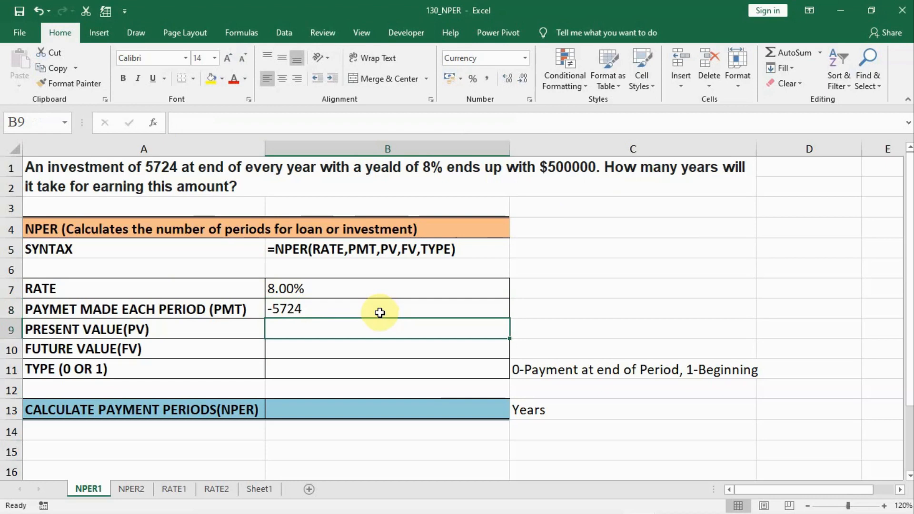
Fill in the remaining NPER arguments in B9:B11: present value 0, future value 500000 and type 0.
type("0")
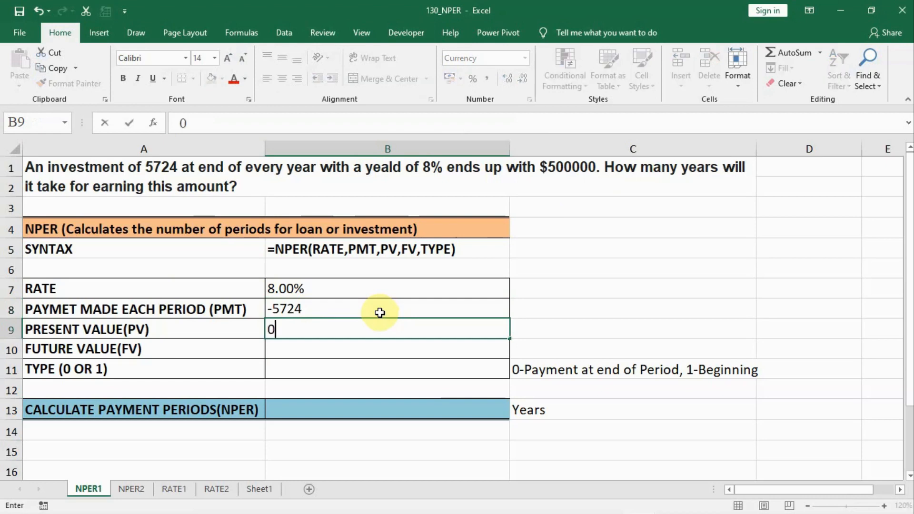
key("Return")
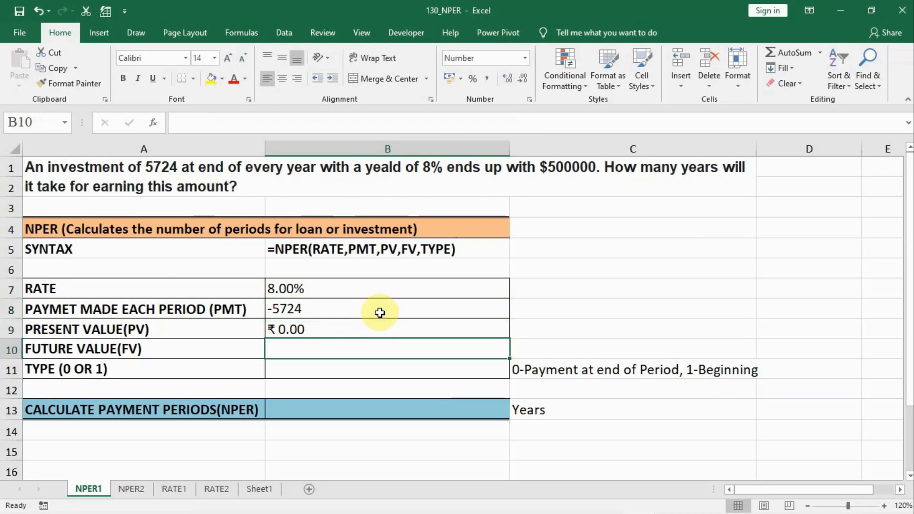
type("50000")
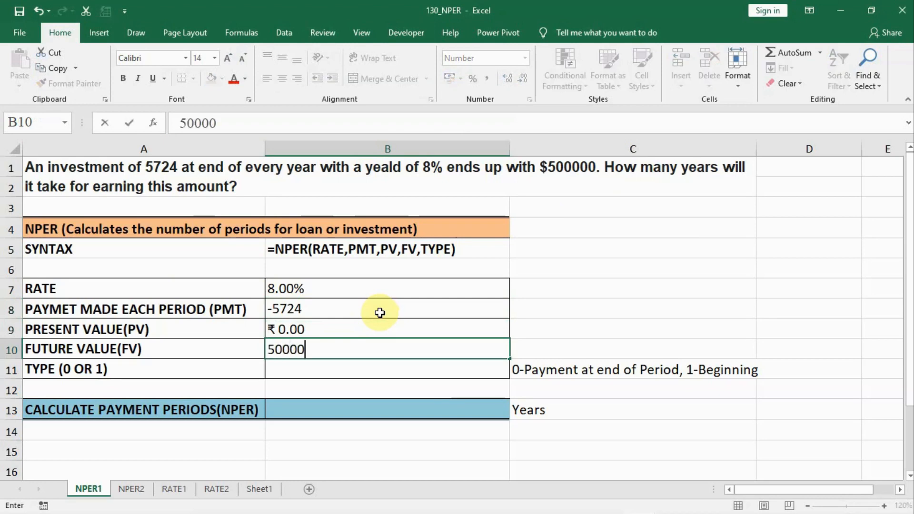
type("0")
key("Return")
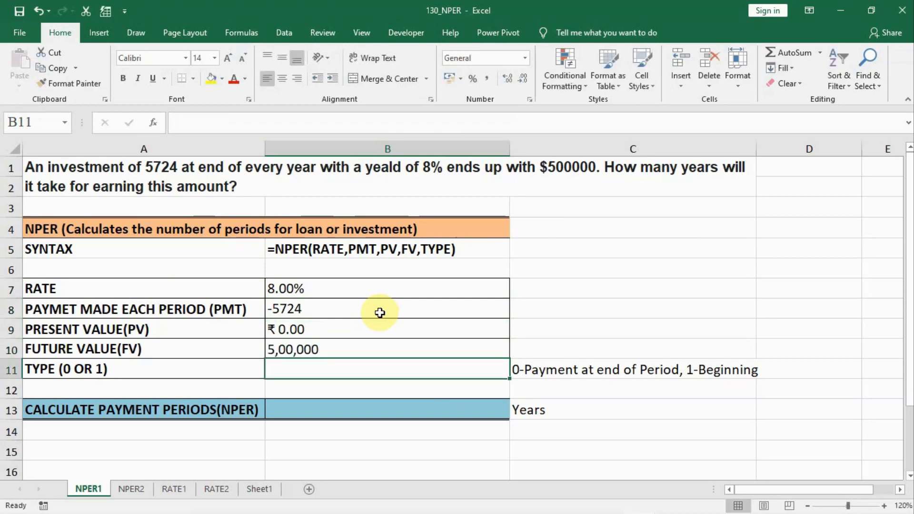
type("0")
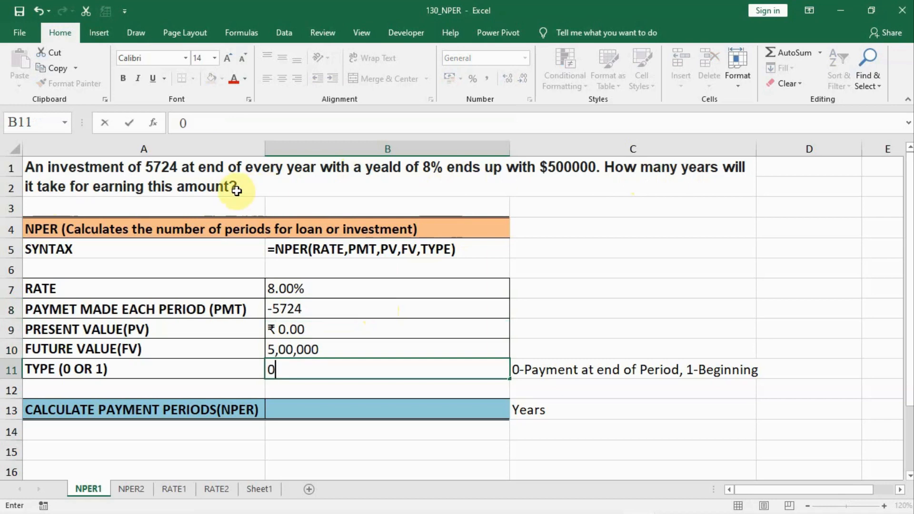
key("Return")
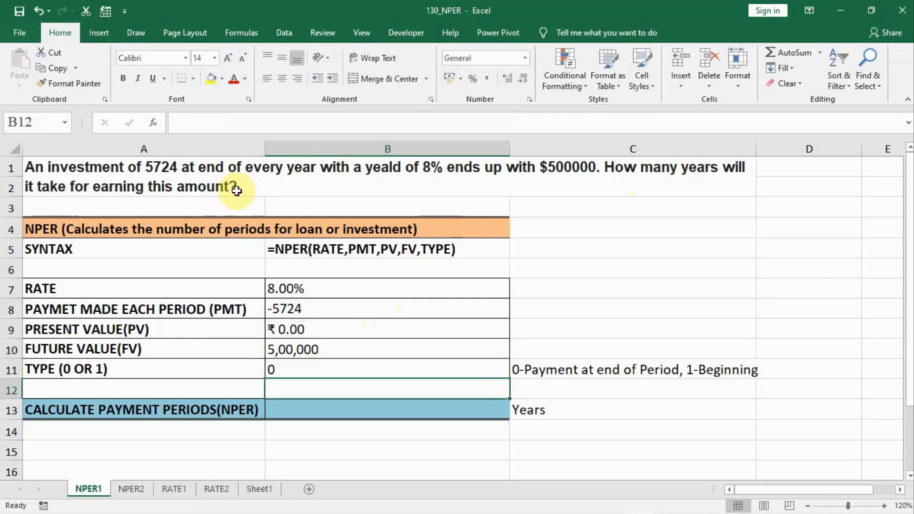
Calculate the number of payment periods in B13 with the formula =NPER(B7,B8,B9,B10,B11).
key("Return")
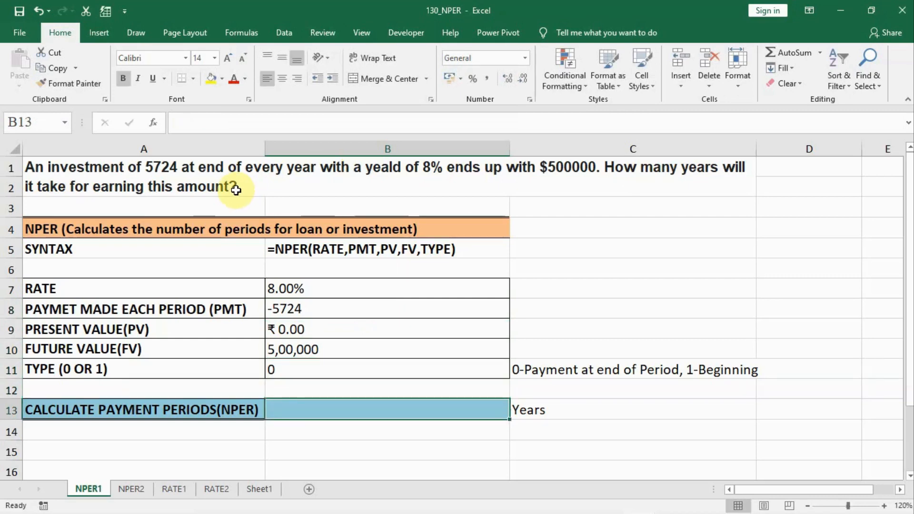
type("=nper")
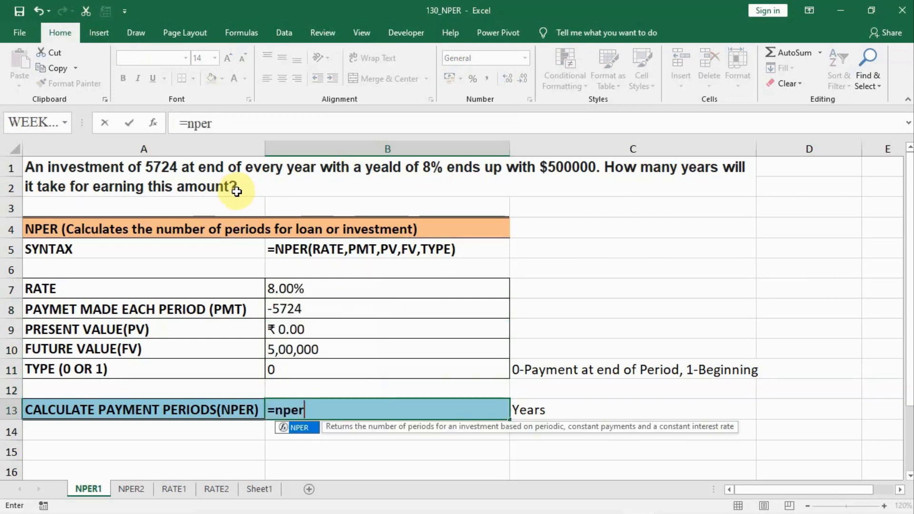
type("(")
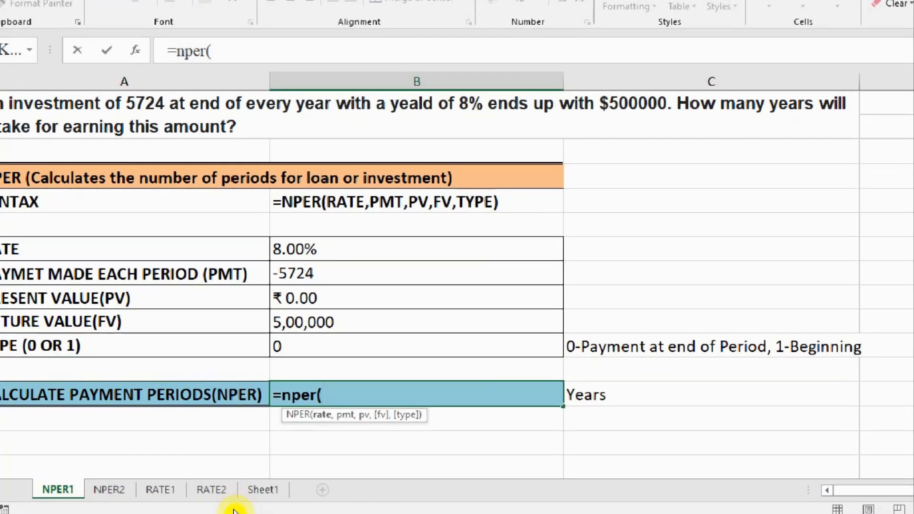
left_click(363, 251)
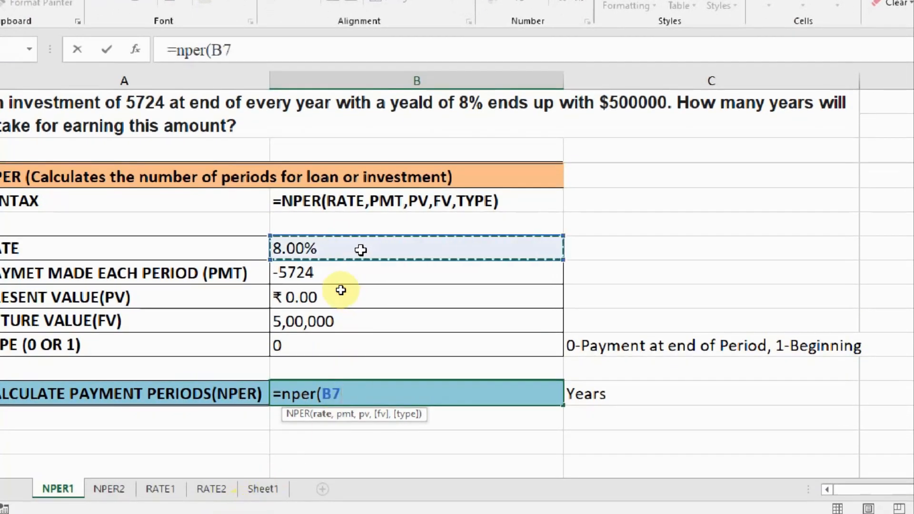
type(",")
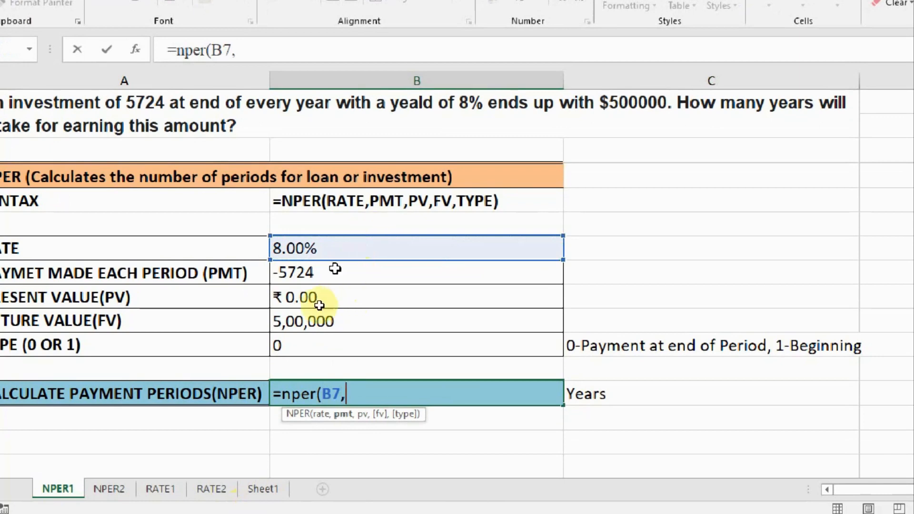
left_click(334, 270)
type(",")
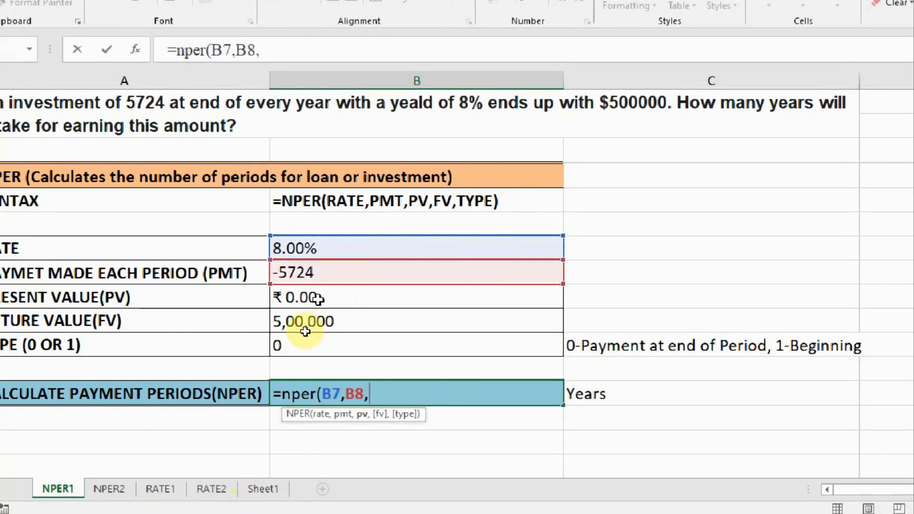
left_click(315, 304)
type(",")
left_click(305, 321)
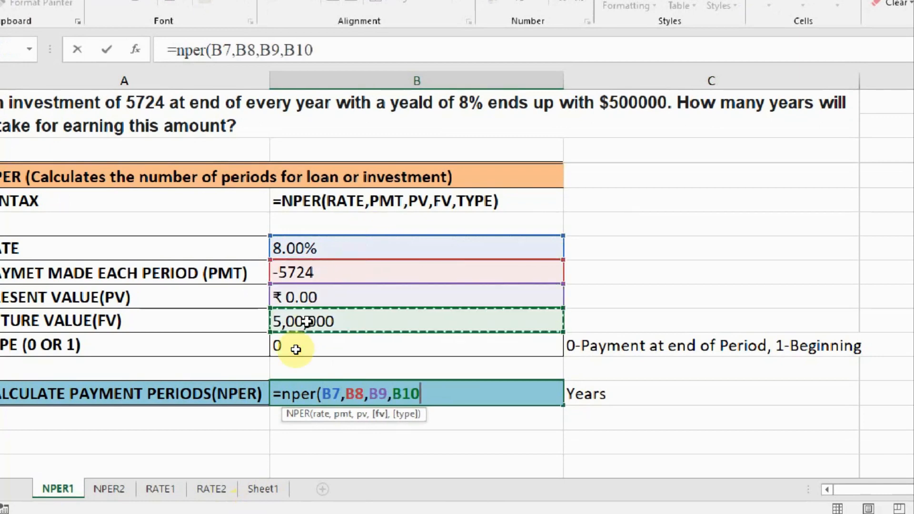
type(",")
left_click(290, 348)
key("Return")
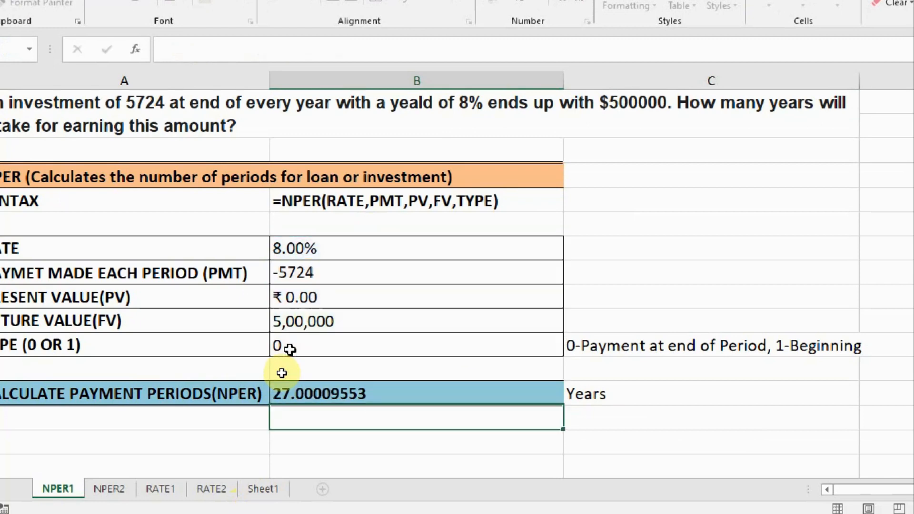
left_click(361, 394)
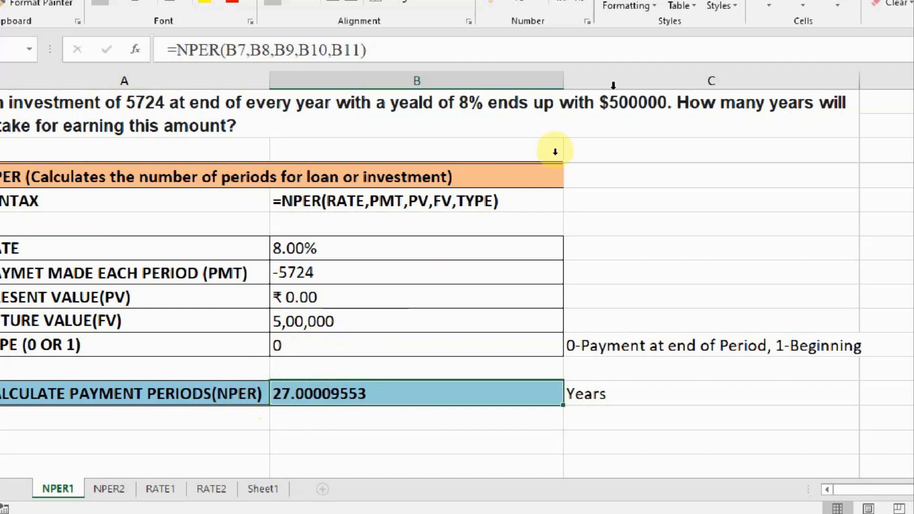
On the NPER2 sheet, enter a rate of 6.95% in B6 and a payment per period of 0 in B7.
left_click(125, 489)
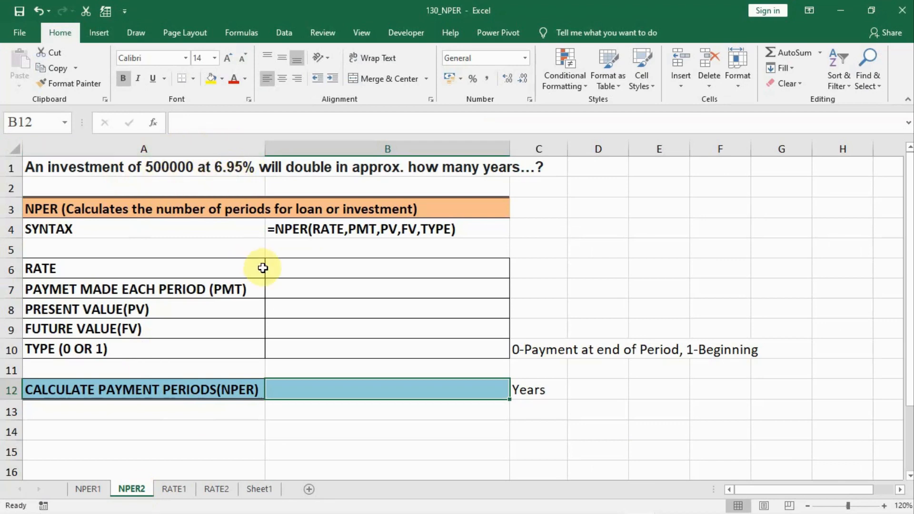
left_click(306, 268)
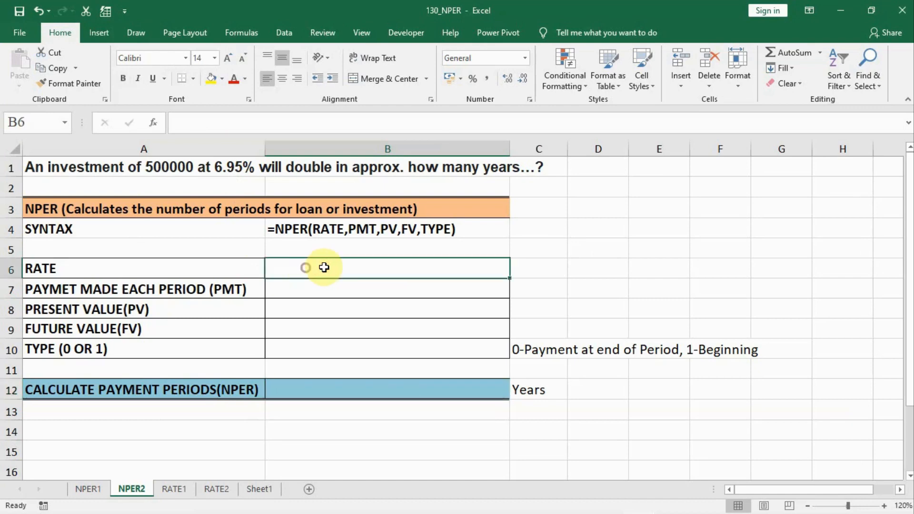
type("6")
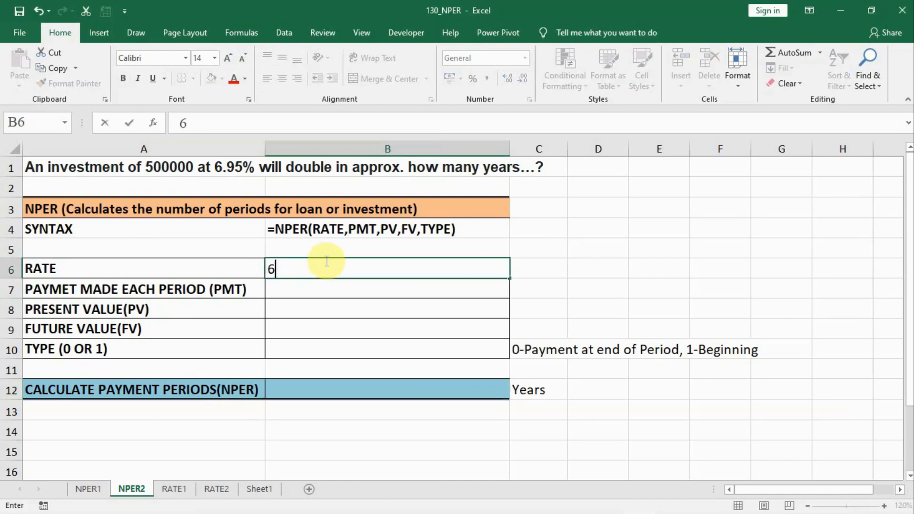
type(".95%")
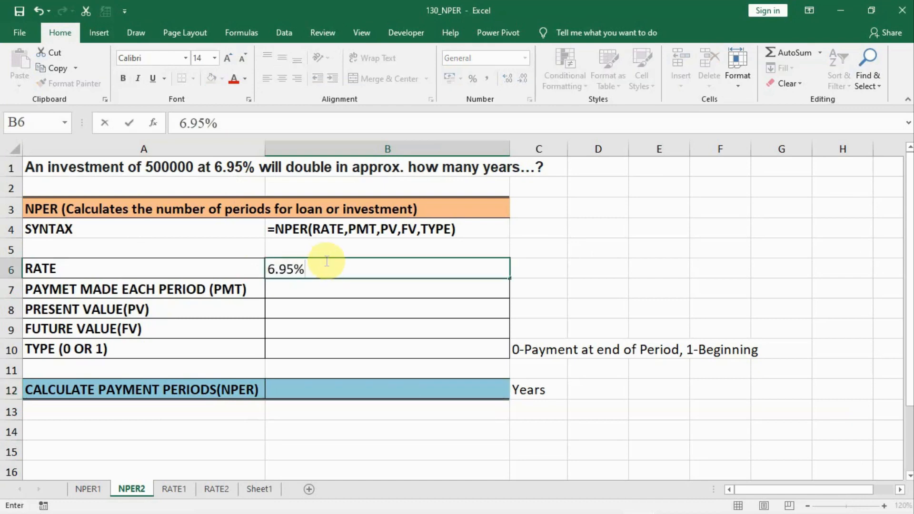
key("Return")
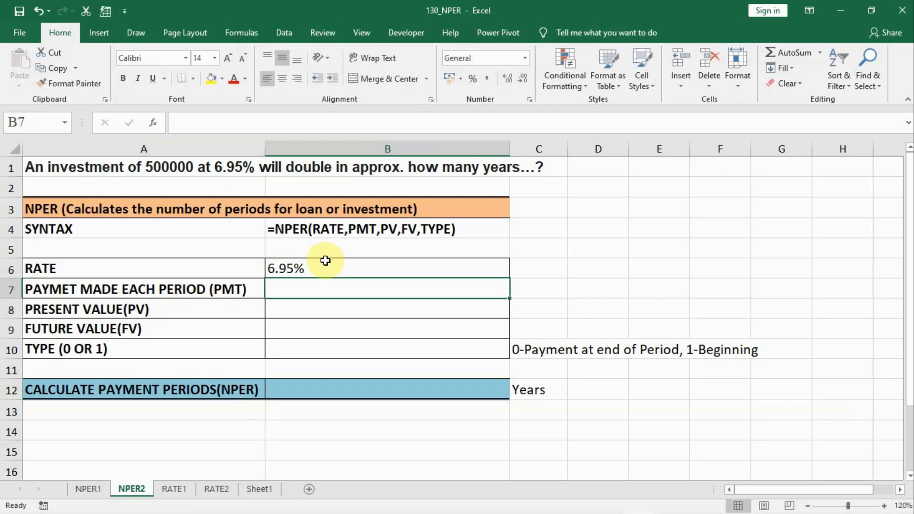
type("0")
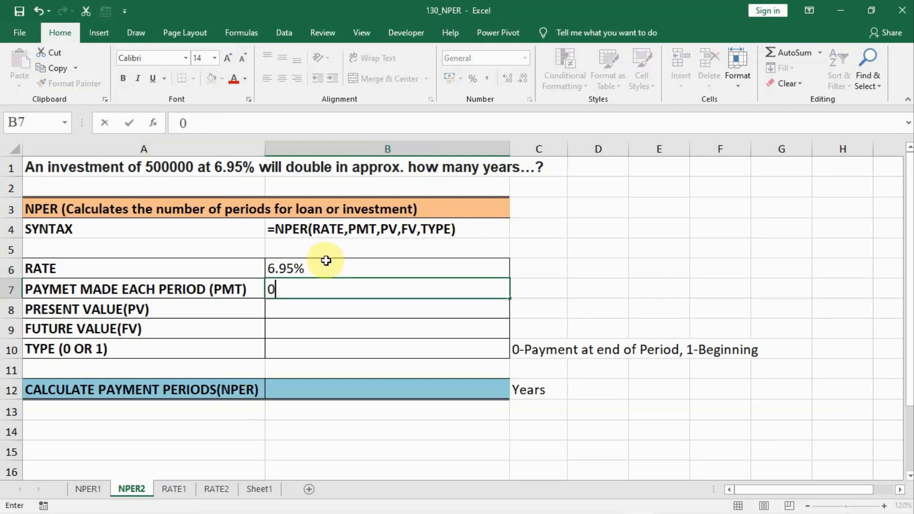
key("Return")
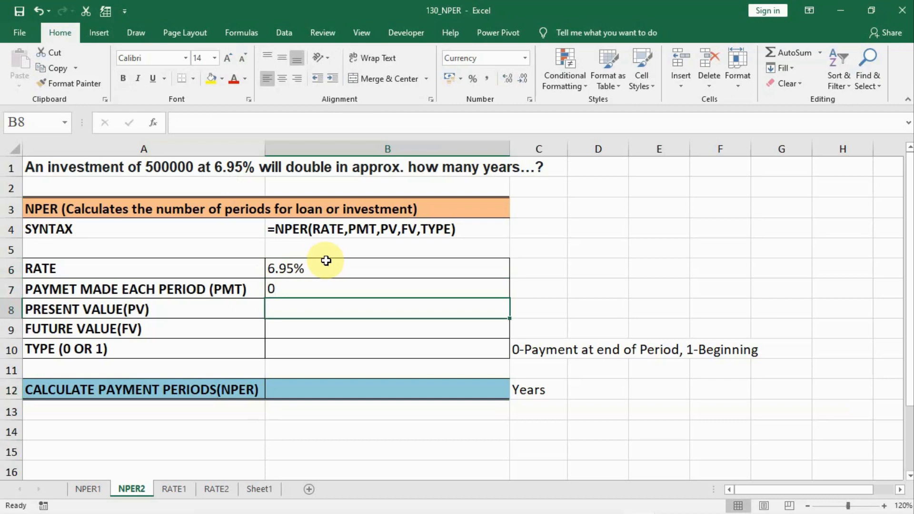
Enter a present value of -500000 in B8 and a future value of 1000000 in B9.
type("-5")
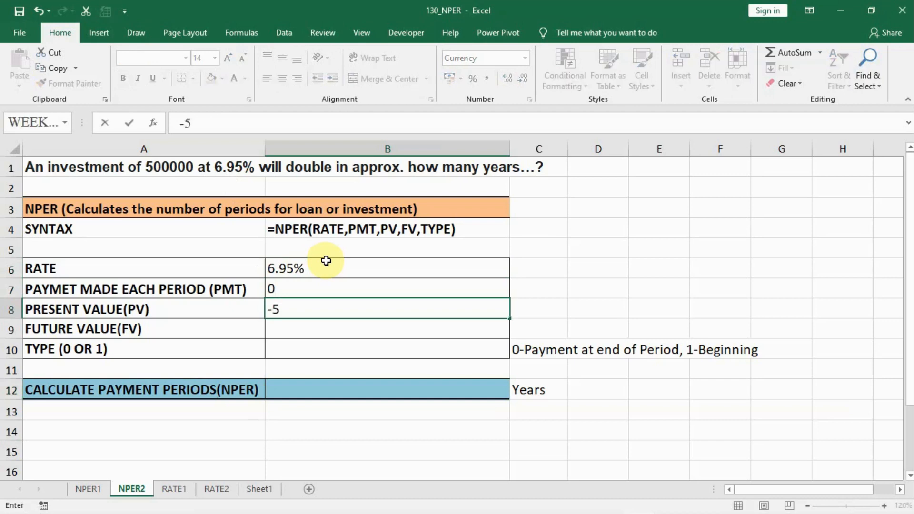
type("00000")
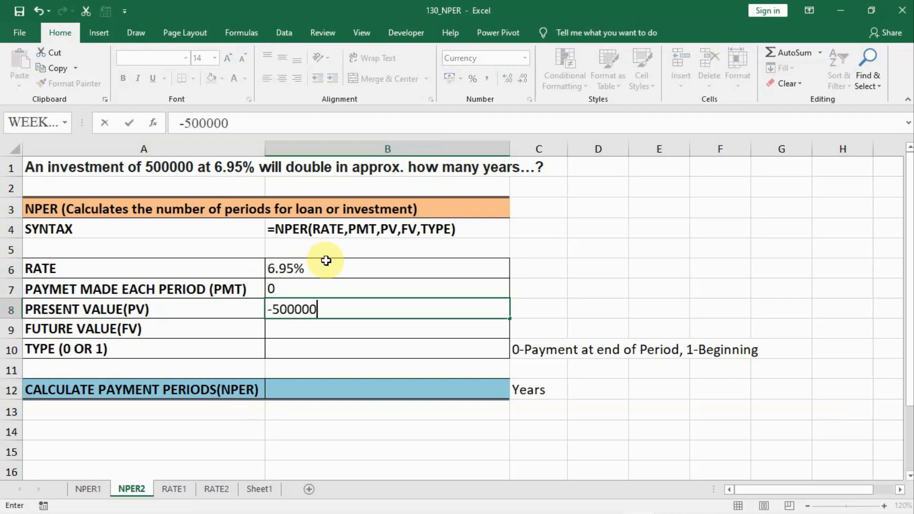
key("Return")
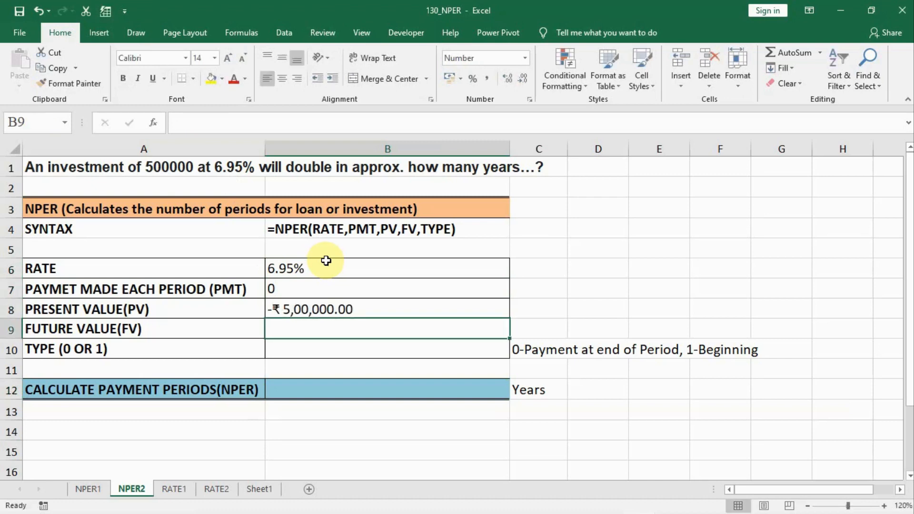
type("1")
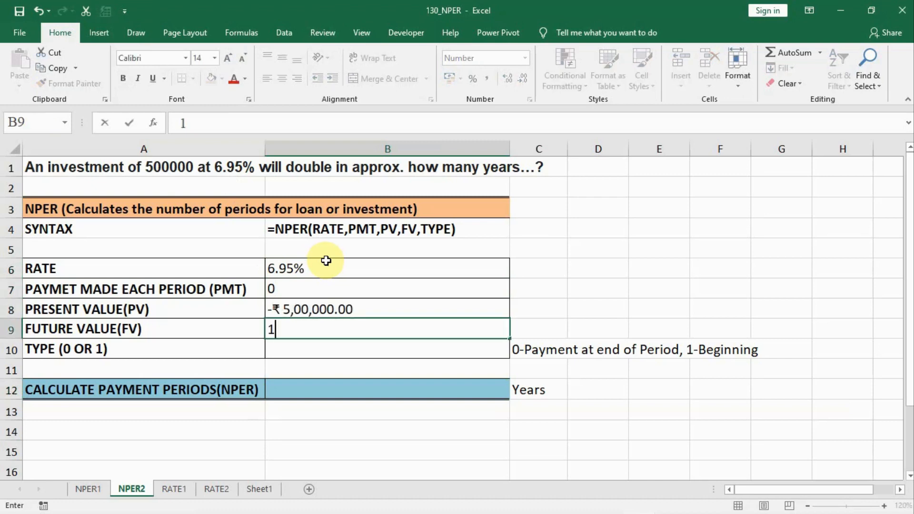
type("000000")
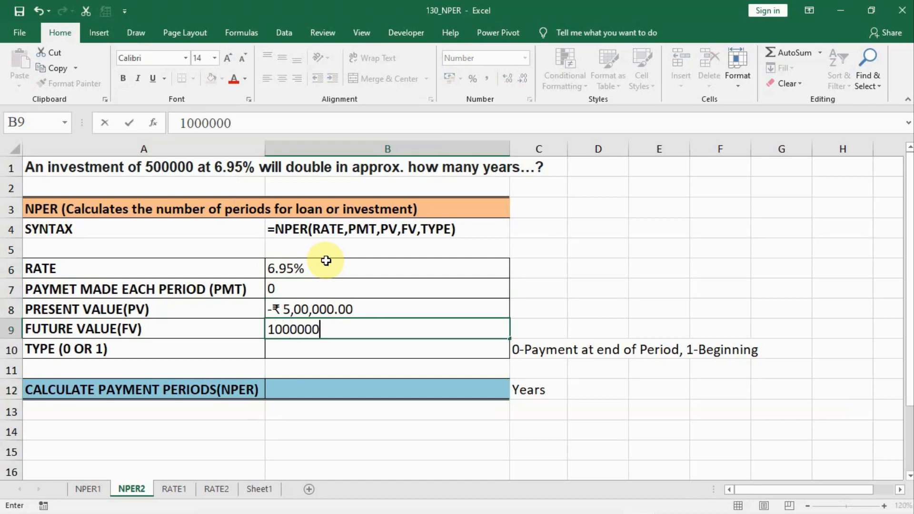
key("Return")
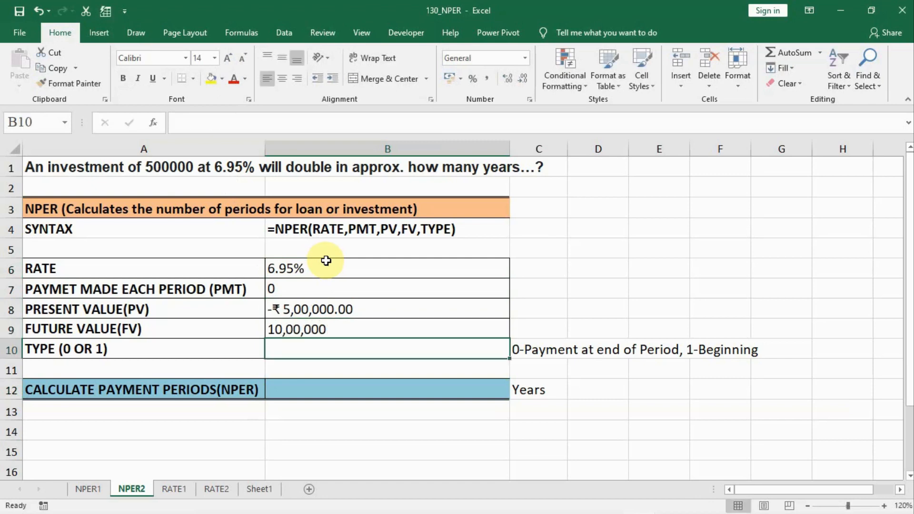
Enter 0 as the payment type in B10.
type("0")
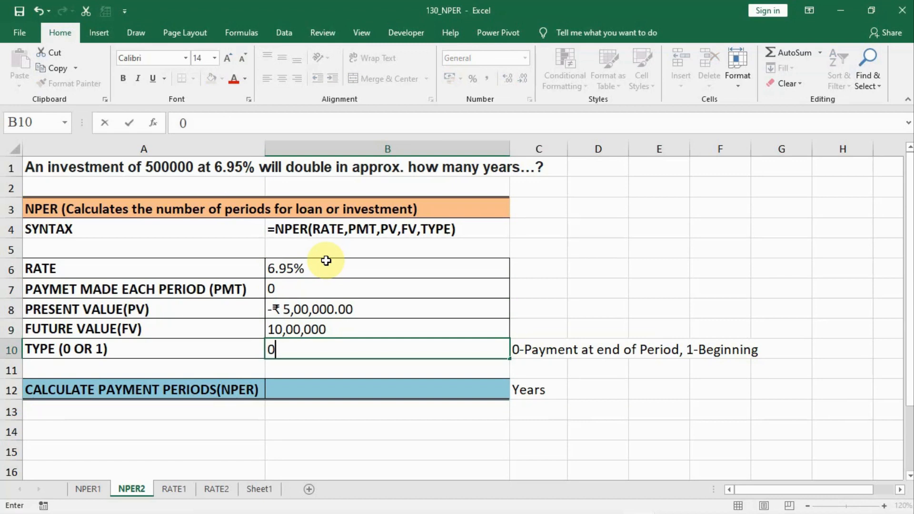
key("Return")
key("Return")
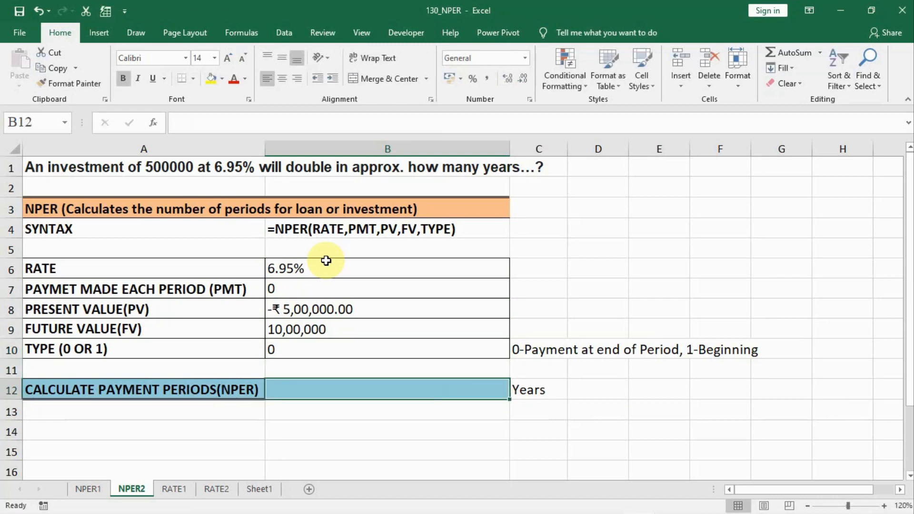
Calculate the number of payment periods in B12 with the formula =NPER(B6,B7,B8,B9,B10).
type("=")
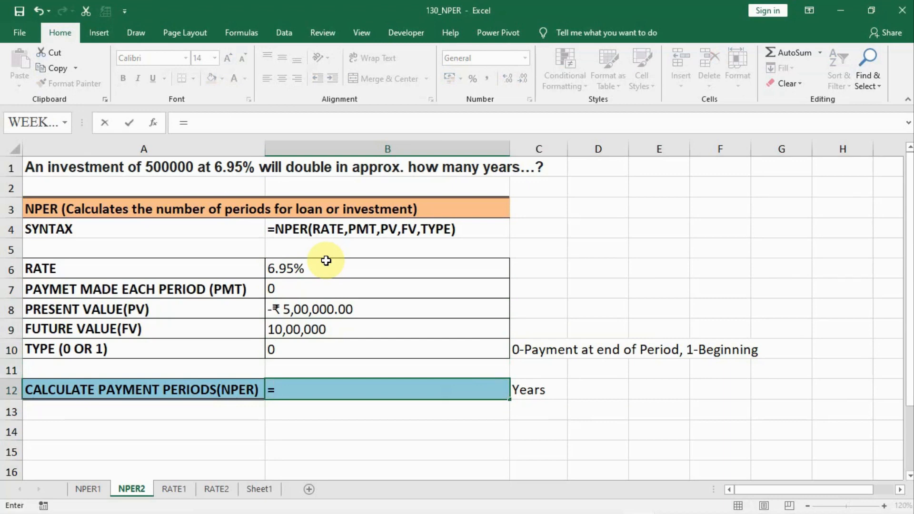
type("nper")
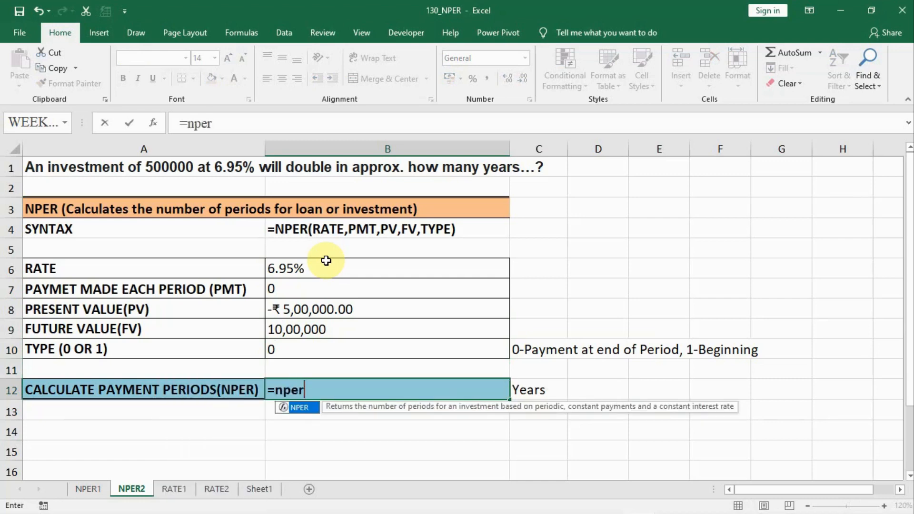
type("(")
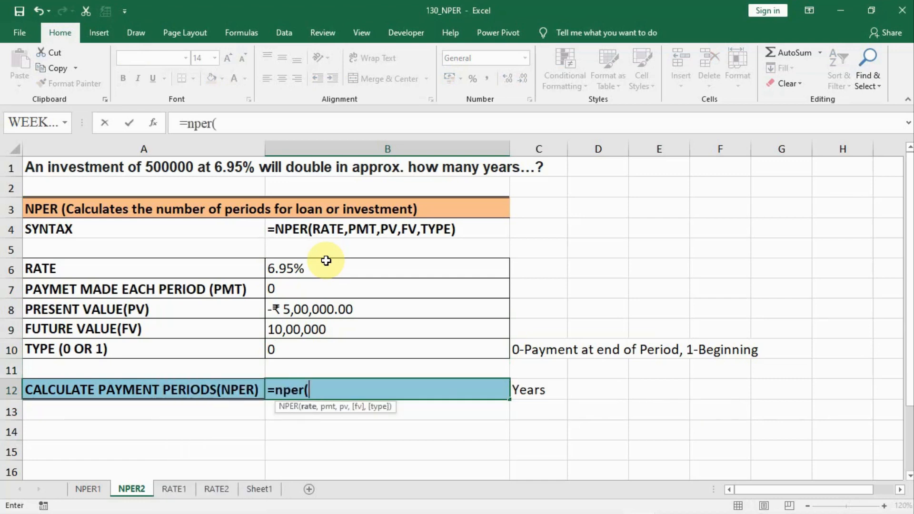
left_click(326, 260)
type(",")
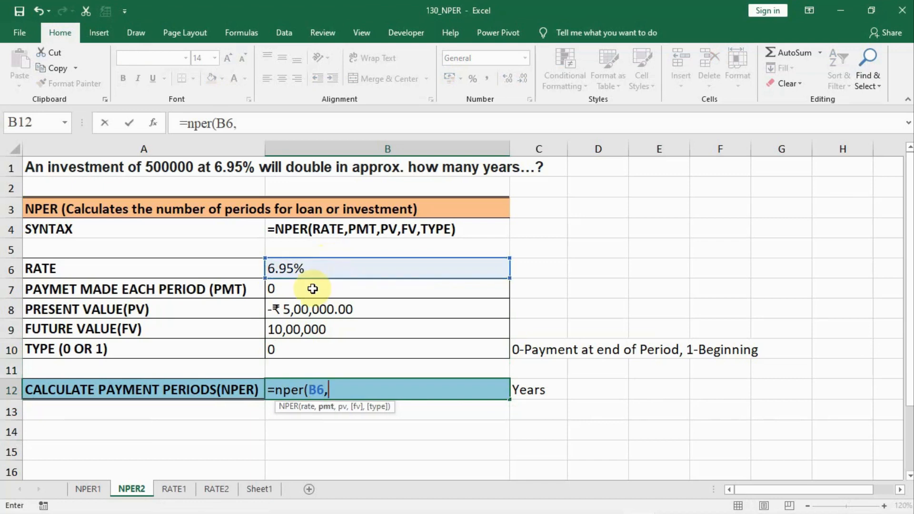
left_click(312, 288)
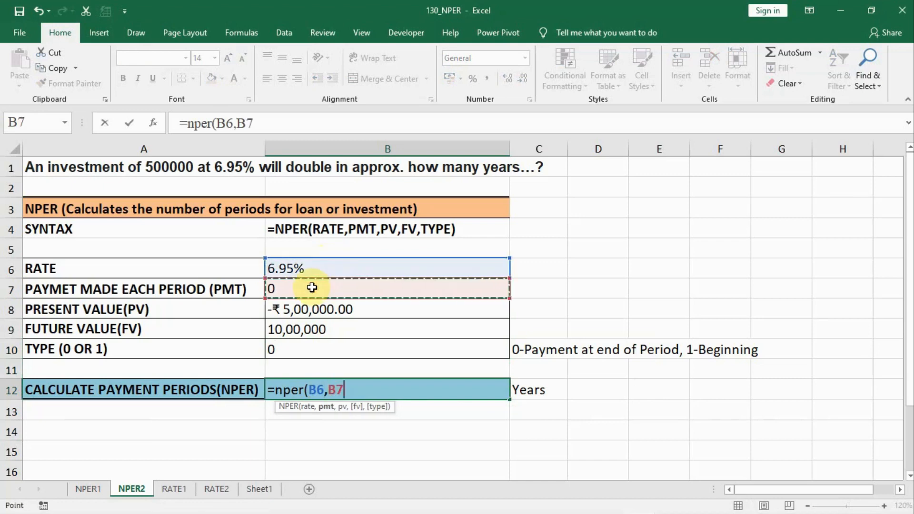
type(",")
left_click(311, 312)
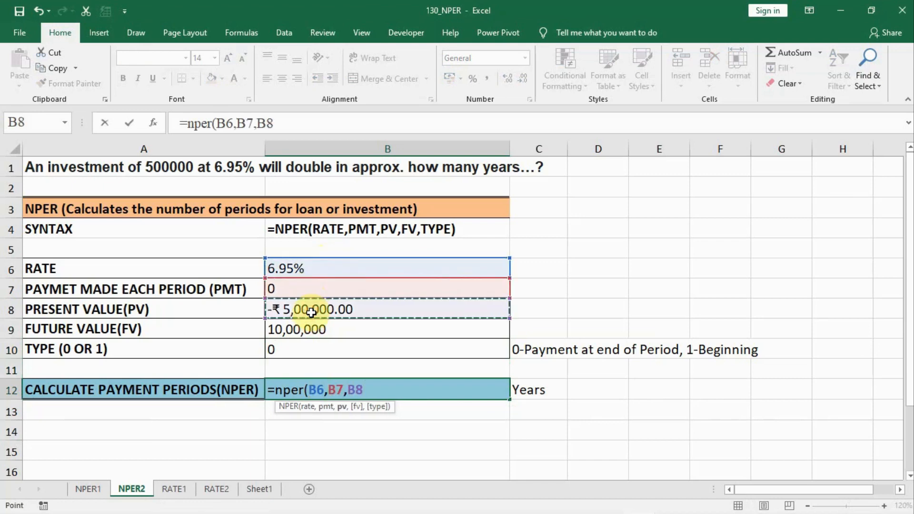
type(",")
left_click(306, 329)
type(",")
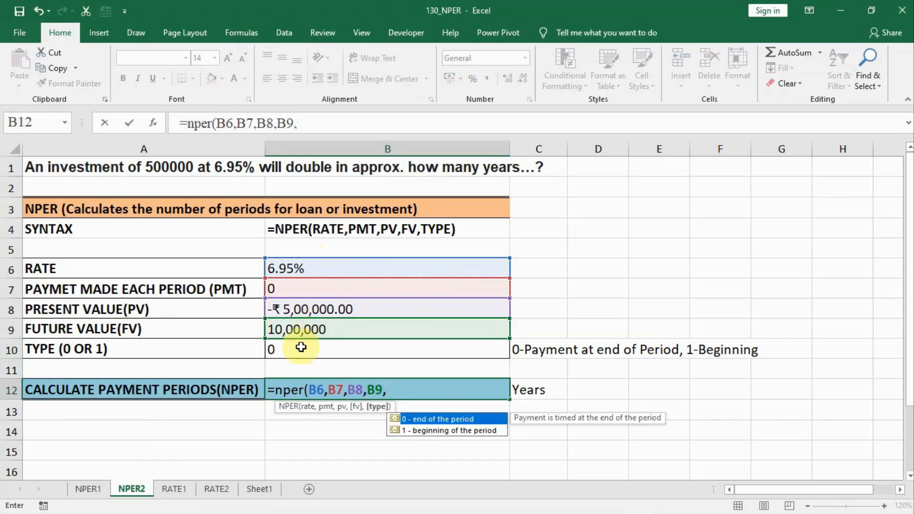
left_click(300, 348)
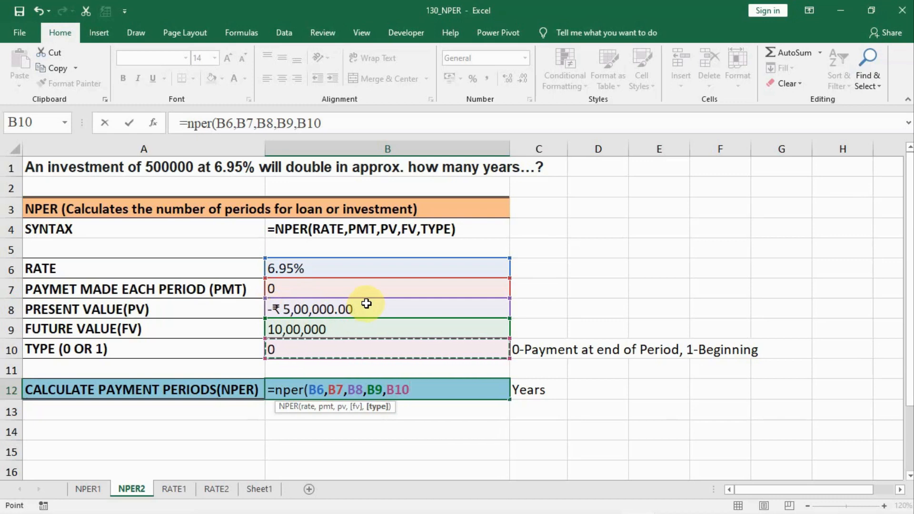
key("Return")
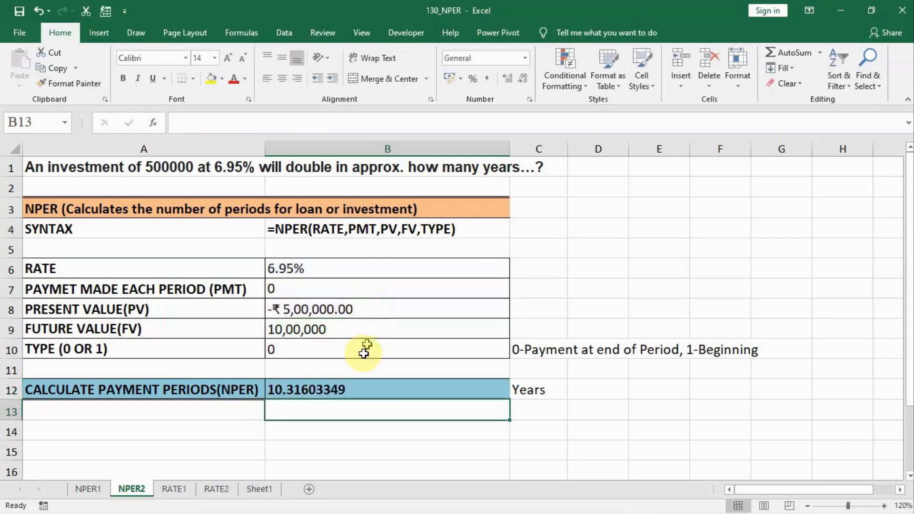